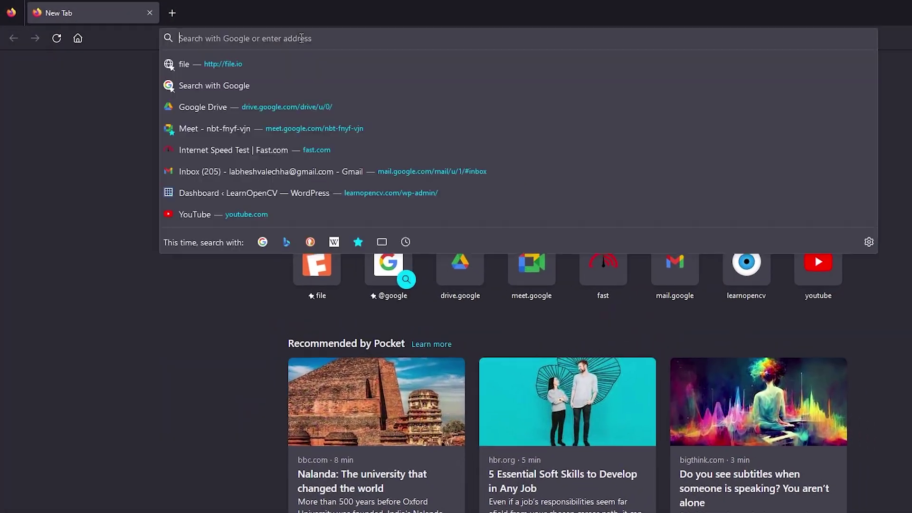
Load midjourney.com in Firefox and follow its Join the Beta invite into Discord.
{"action": "type", "text": "midjourney.com/"}
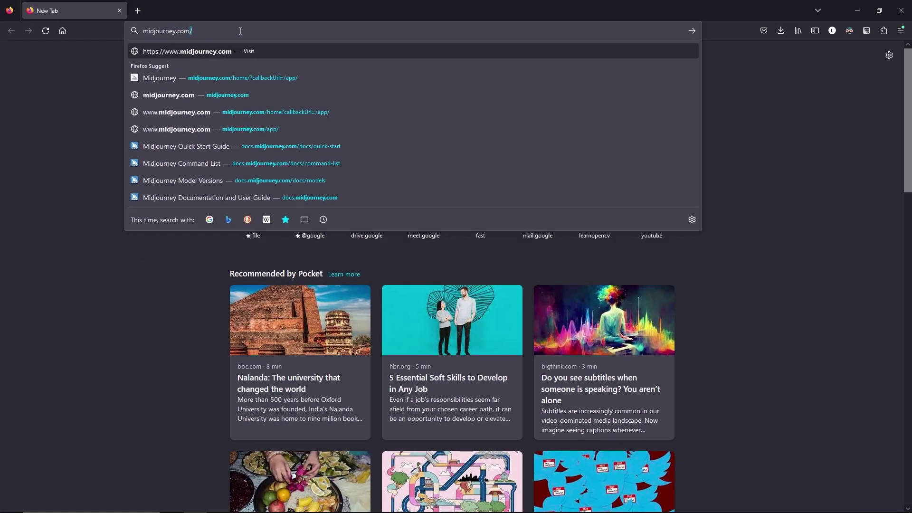
{"action": "key", "text": "Return"}
{"action": "left_click", "coordinate": [772, 489]}
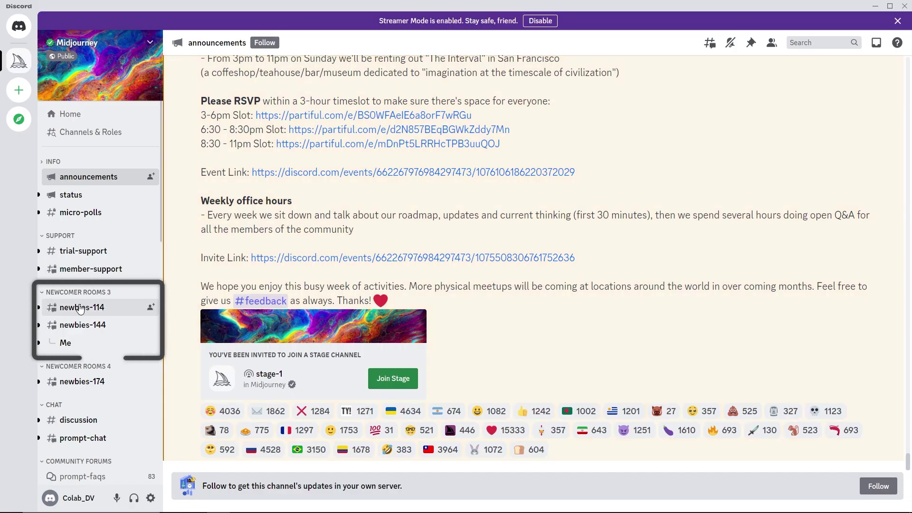
Go to the newbies-114 channel and start an /imagine command for the Midjourney Bot.
{"action": "left_click", "coordinate": [82, 308]}
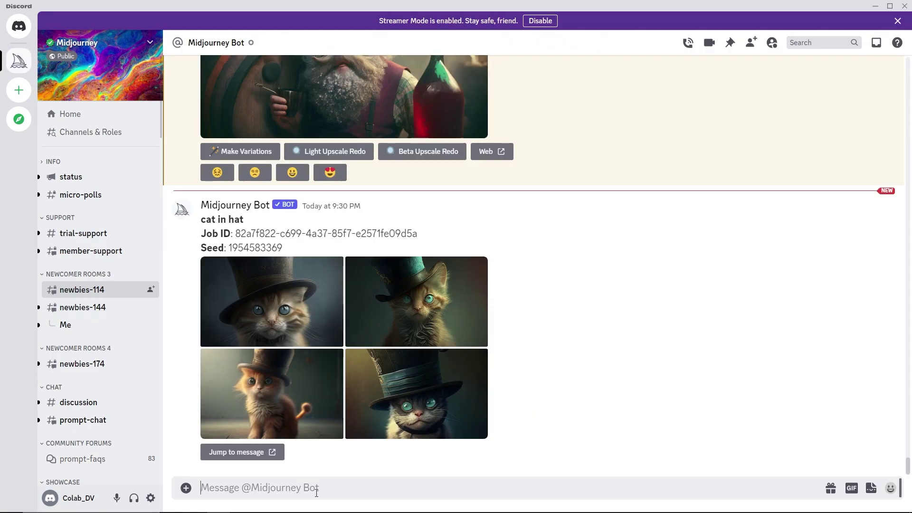
{"action": "type", "text": "/imagine"}
{"action": "key", "text": "Tab"}
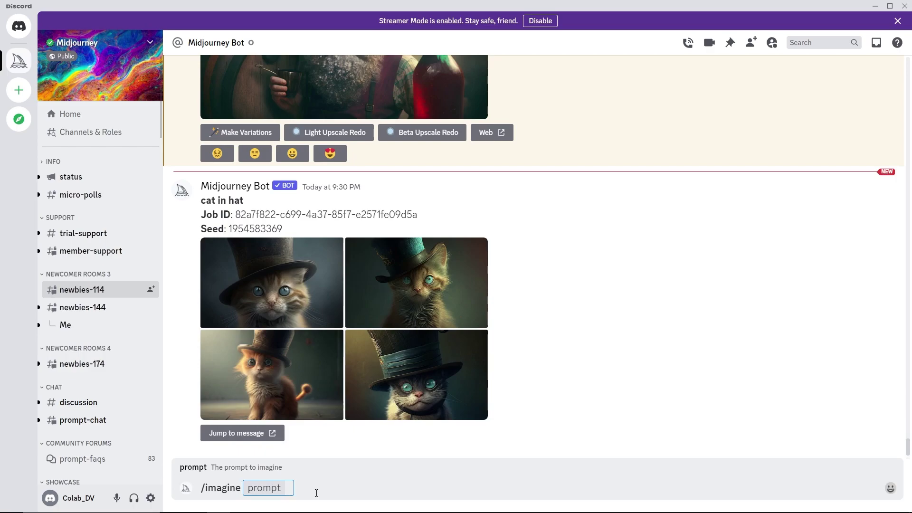
Generate 'young woman --v 4', then a detailed braided-woman post-apocalyptic portrait prompt.
{"action": "type", "text": "young woman --v 4"}
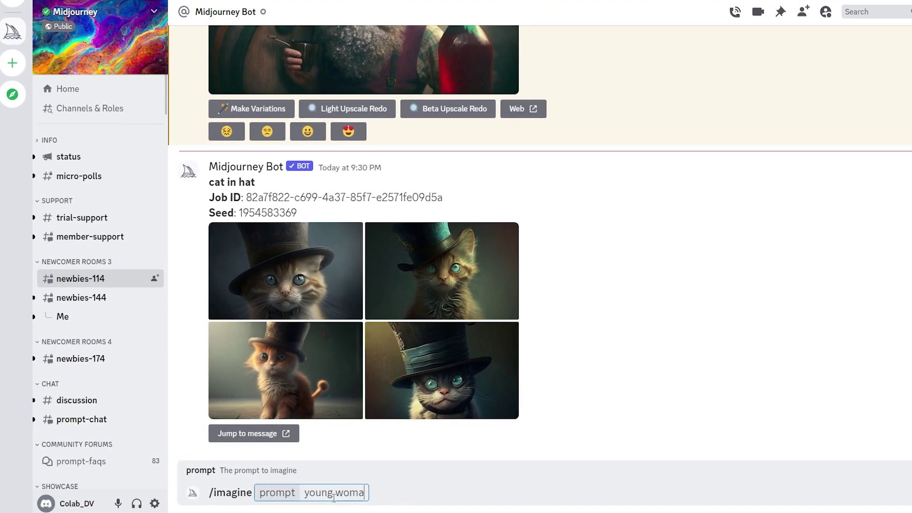
{"action": "key", "text": "Return"}
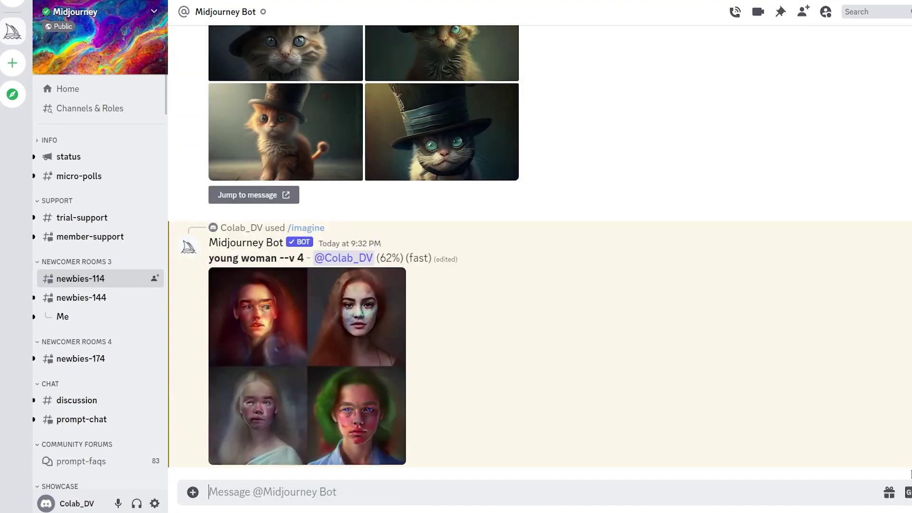
{"action": "type", "text": "/imagine"}
{"action": "key", "text": "Tab"}
{"action": "type", "text": "beautiful young woman, oblique shot, brown hair in single braid, hazel eyes, zendaya, high collar co"}
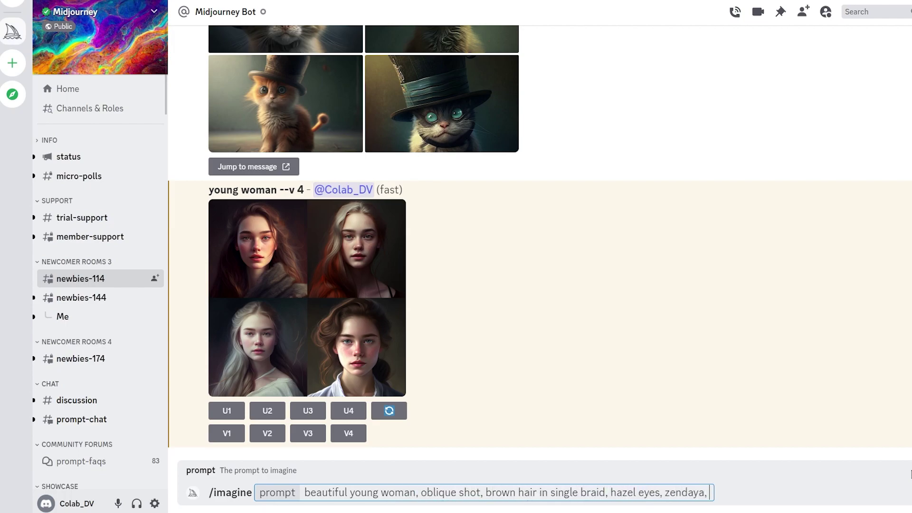
{"action": "type", "text": "at, post apocalypse fantasy, epic moody dark lighting"}
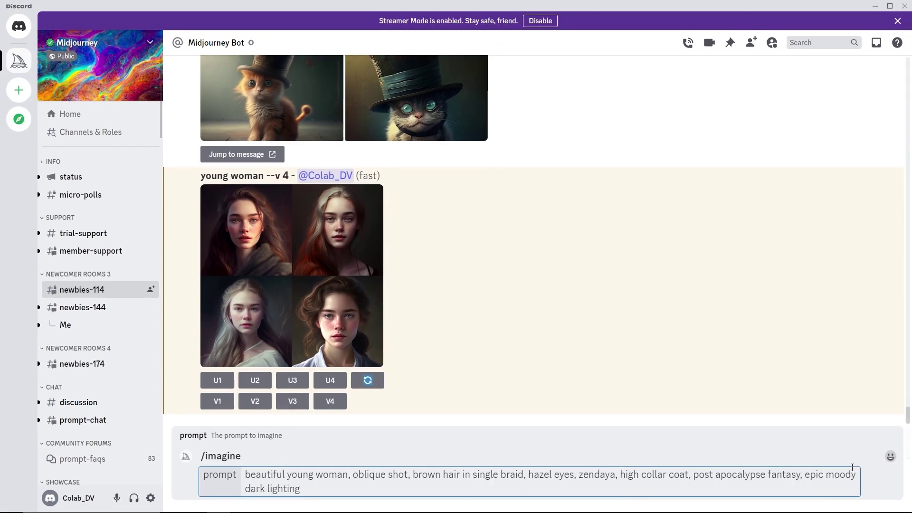
{"action": "key", "text": "Return"}
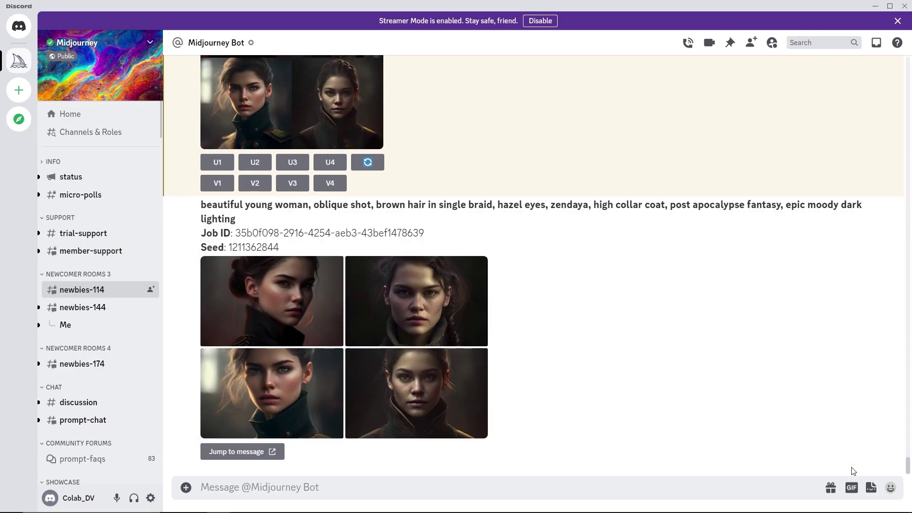
Submit the /imagine prompt 'birthday party --no cake'.
{"action": "type", "text": "/imagine"}
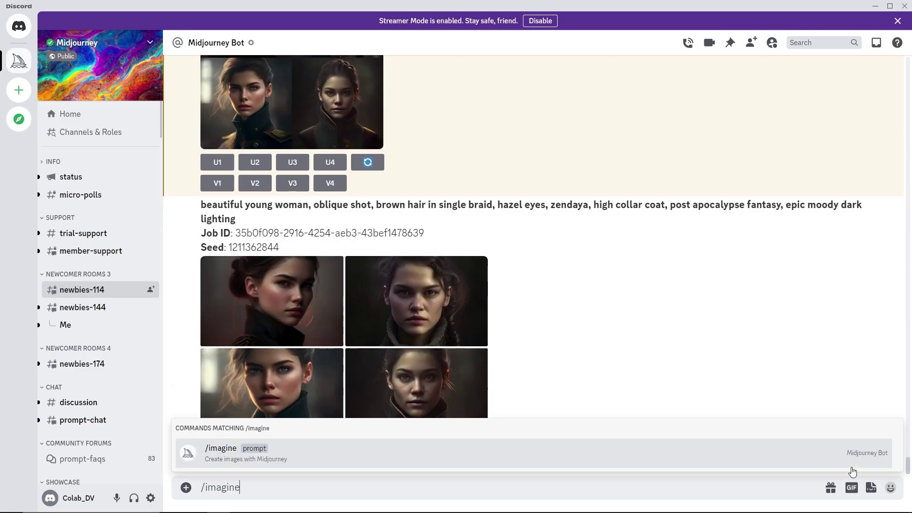
{"action": "key", "text": "Tab"}
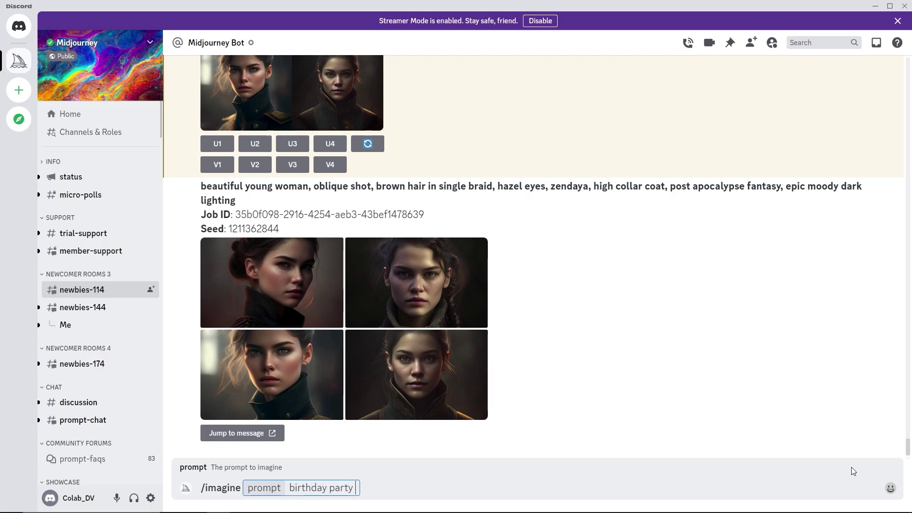
{"action": "type", "text": "birthday party --no"}
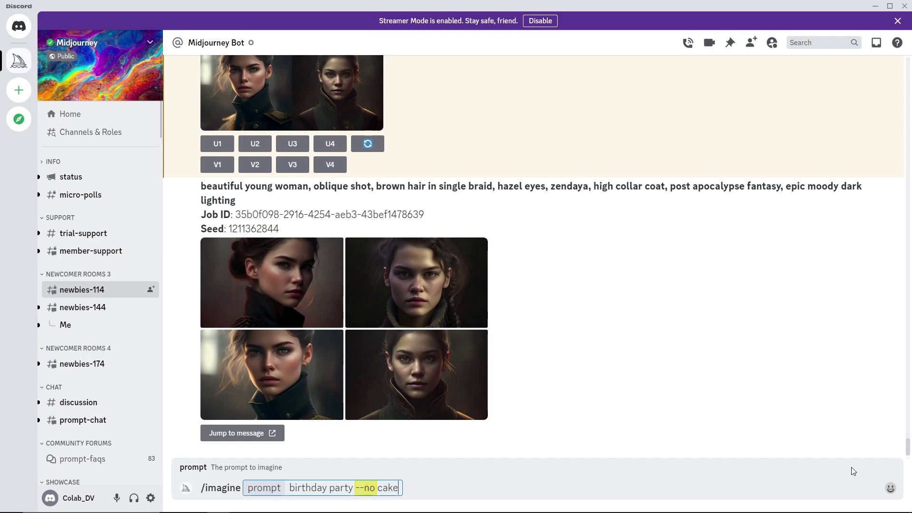
{"action": "type", "text": " cake"}
{"action": "key", "text": "Return"}
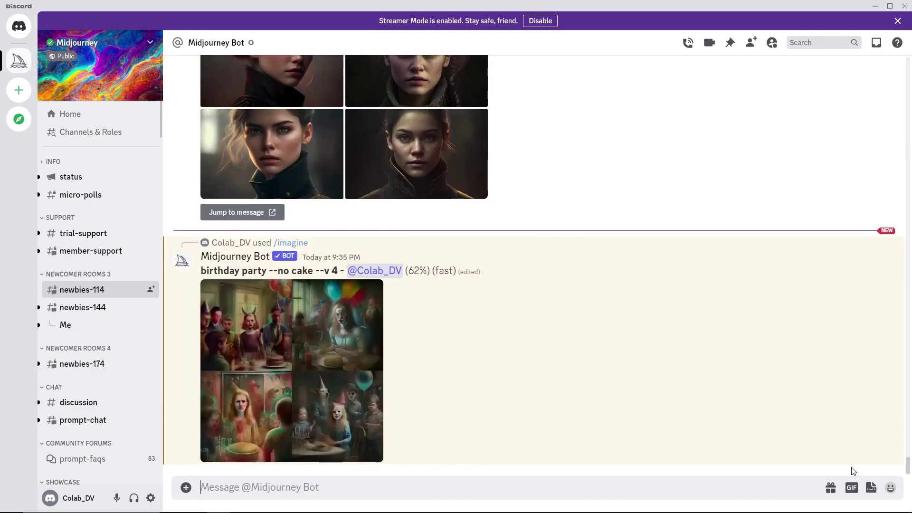
Submit an /imagine prompt with two pasted image links plus 'samurai wearing a floral pattern robe'.
{"action": "type", "text": "/"}
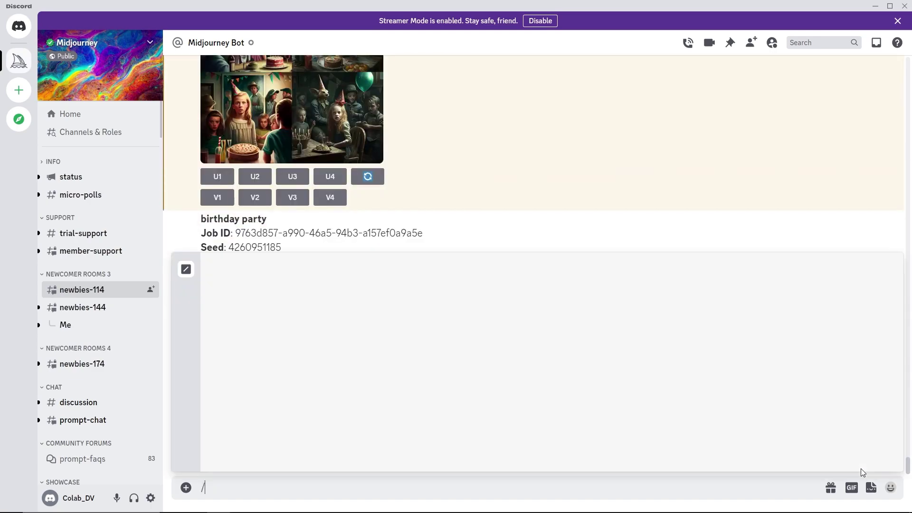
{"action": "type", "text": "ima"}
{"action": "key", "text": "Tab"}
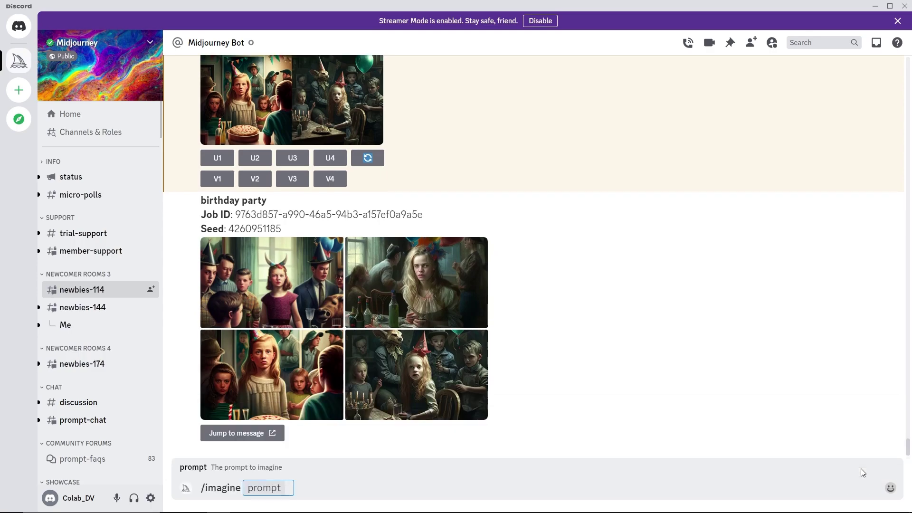
{"action": "type", "text": "https://s.mj.run/rd7SztPyf5M https://s.mj.run/h5VVL594_QA"}
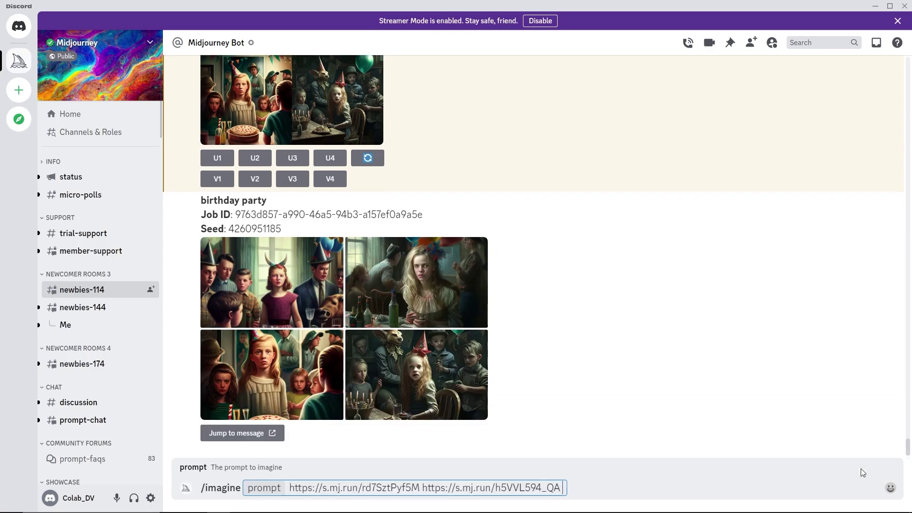
{"action": "type", "text": "samurai wearing a floral pattern robe"}
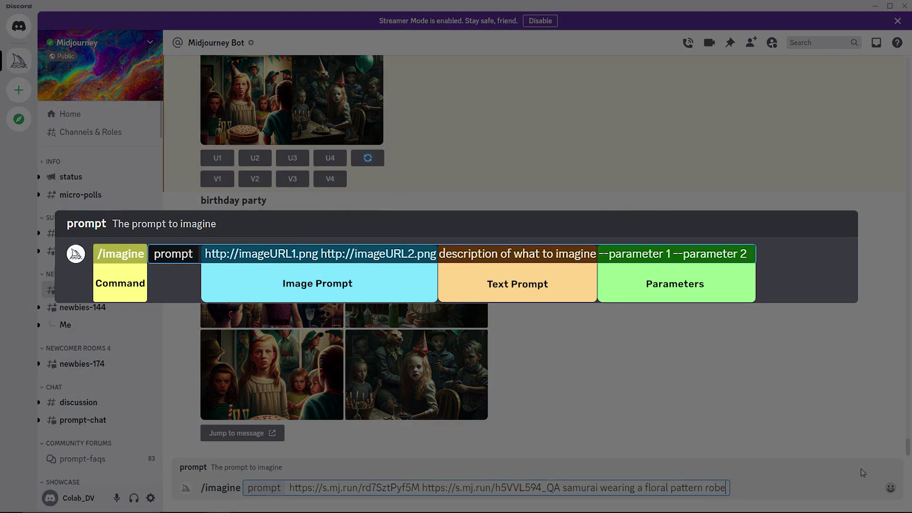
{"action": "key", "text": "Return"}
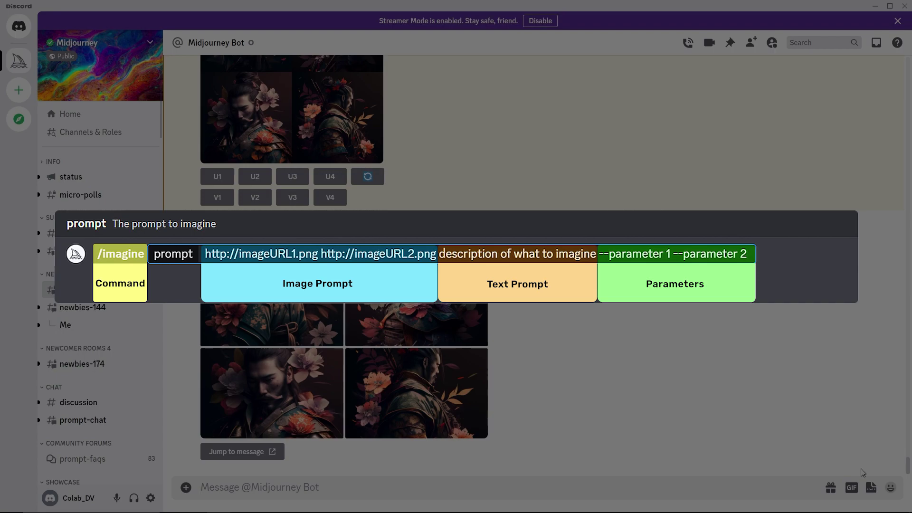
Submit the /imagine prompt 'knight with diamond armor'.
{"action": "type", "text": "/ima"}
{"action": "key", "text": "Tab"}
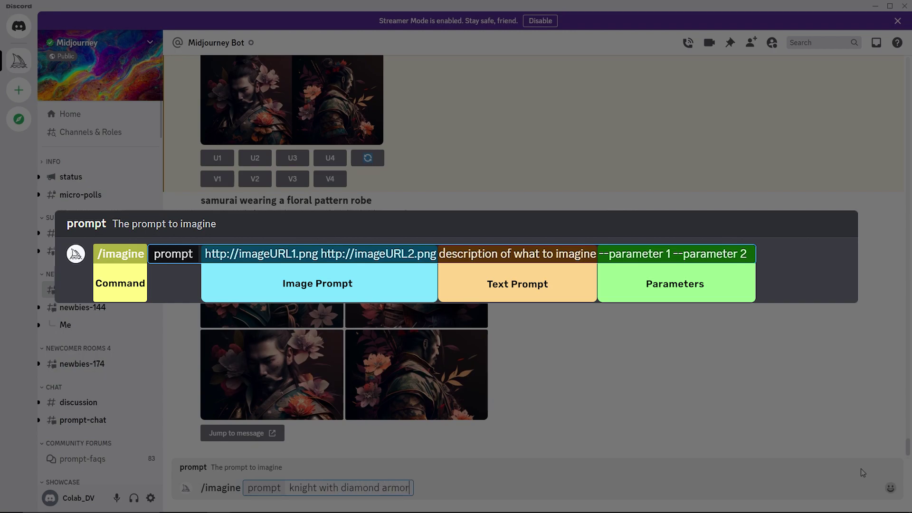
{"action": "type", "text": "knight with diamond armor"}
{"action": "key", "text": "Return"}
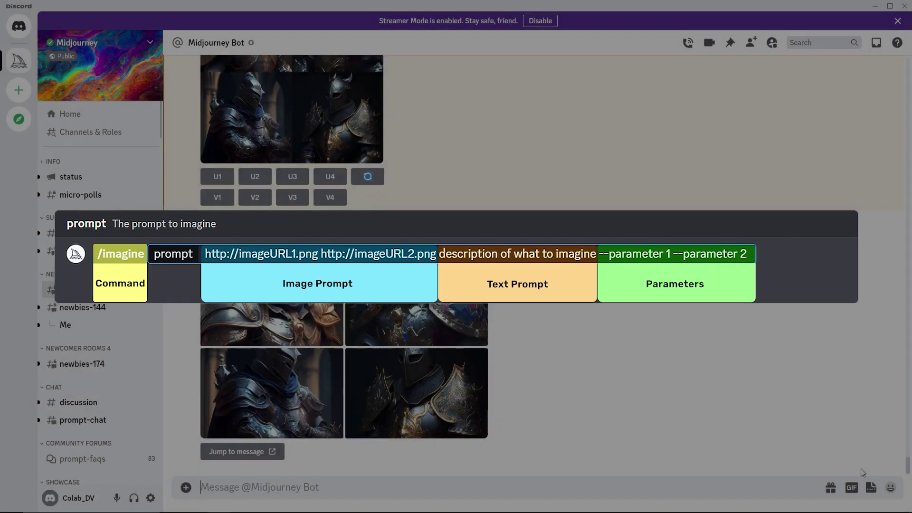
Submit the knight with diamond armor prompt with --niji.
{"action": "type", "text": "/ima"}
{"action": "key", "text": "Tab"}
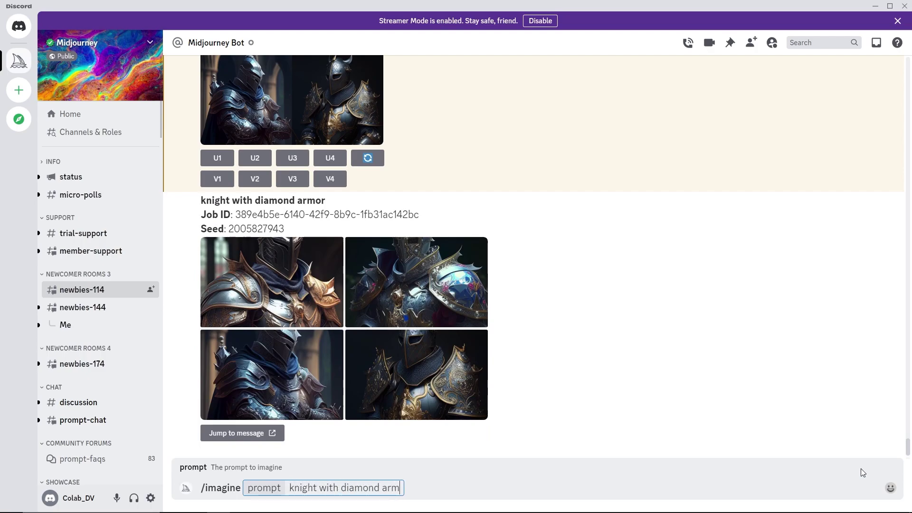
{"action": "type", "text": "iji"}
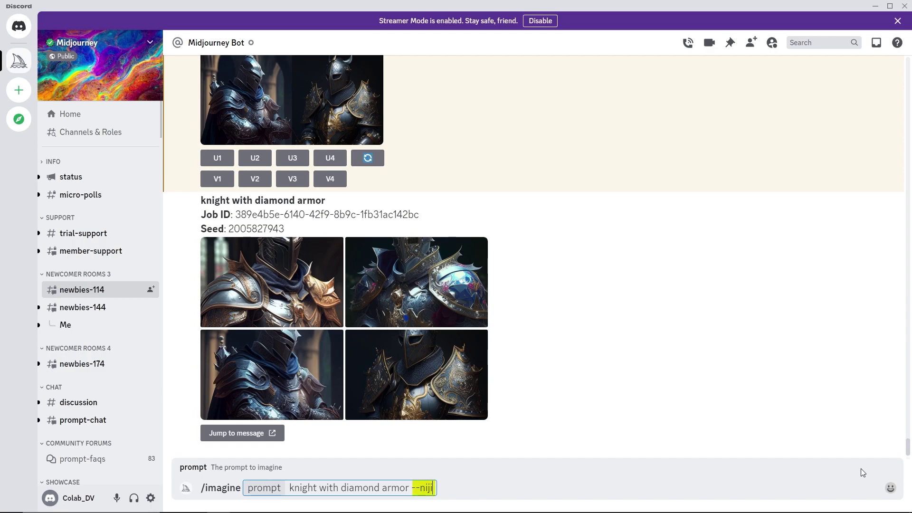
{"action": "key", "text": "Return"}
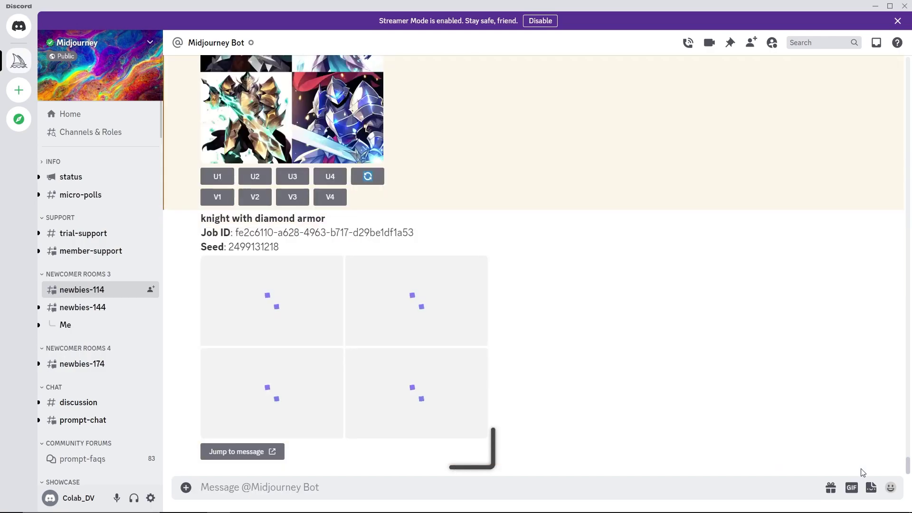
Submit 'knight with diamond armor --hd --v 3'.
{"action": "type", "text": "/imagine"}
{"action": "key", "text": "Tab"}
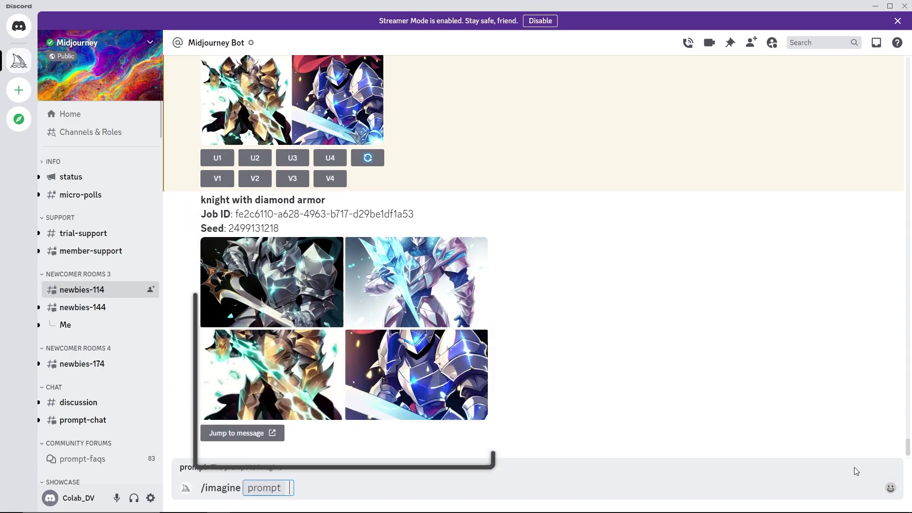
{"action": "type", "text": "knight with diamond armor --hd --v 3"}
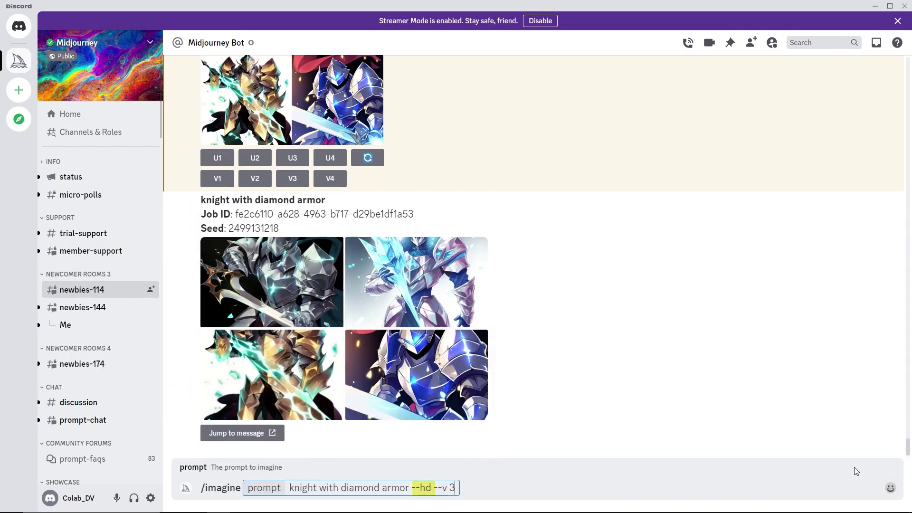
{"action": "key", "text": "Return"}
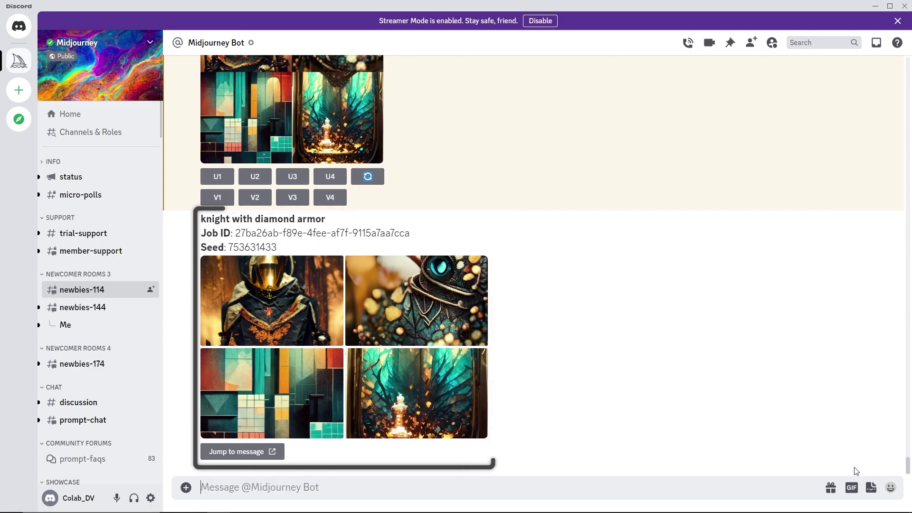
Submit the knight with diamond armor prompt with --test, then with --testp.
{"action": "type", "text": "/ima"}
{"action": "key", "text": "Tab"}
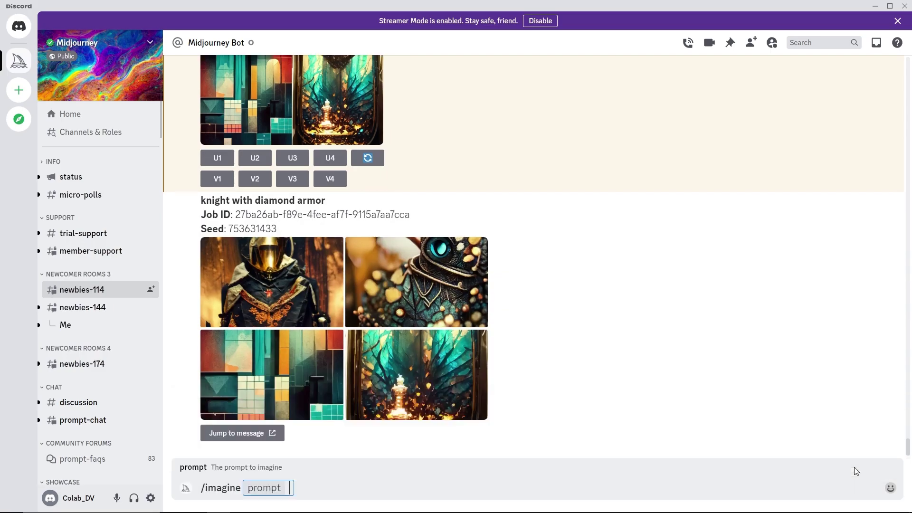
{"action": "type", "text": "knight with diamond armor --test"}
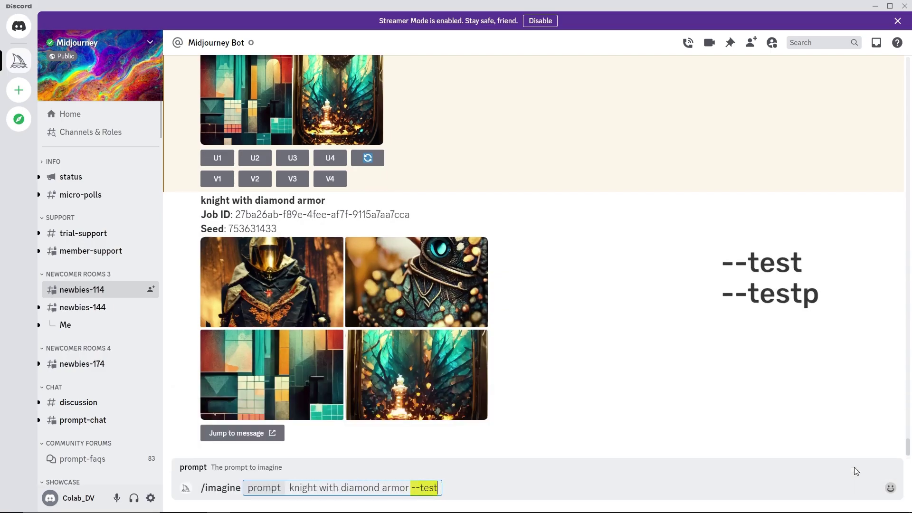
{"action": "key", "text": "Return"}
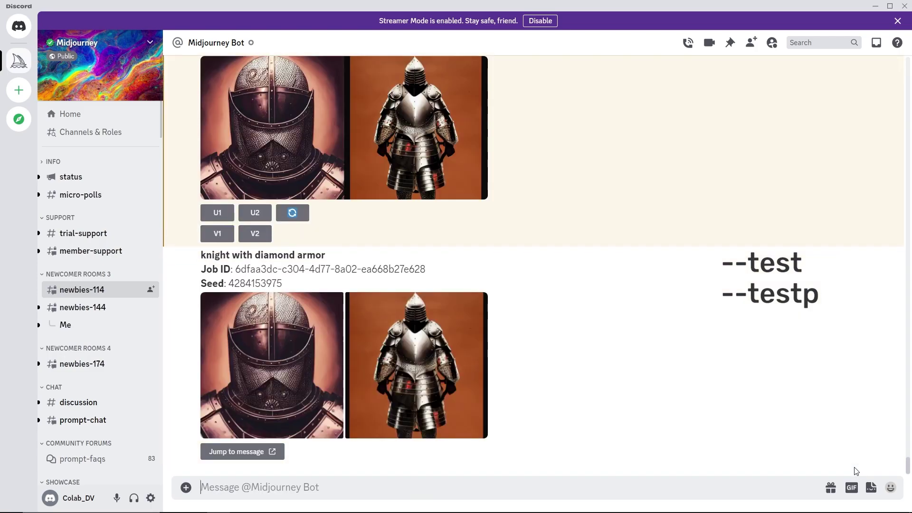
{"action": "type", "text": "/imagine"}
{"action": "key", "text": "Tab"}
{"action": "type", "text": "knight with diamond armor --testp"}
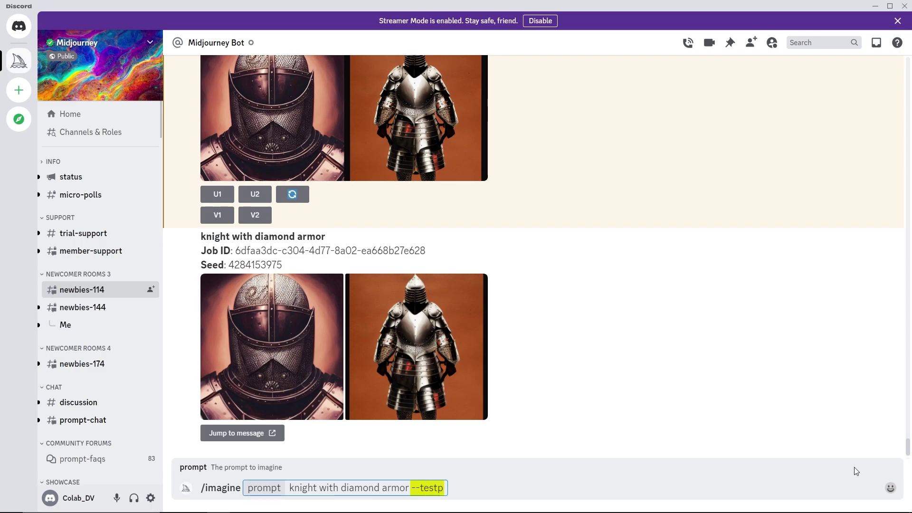
{"action": "key", "text": "Return"}
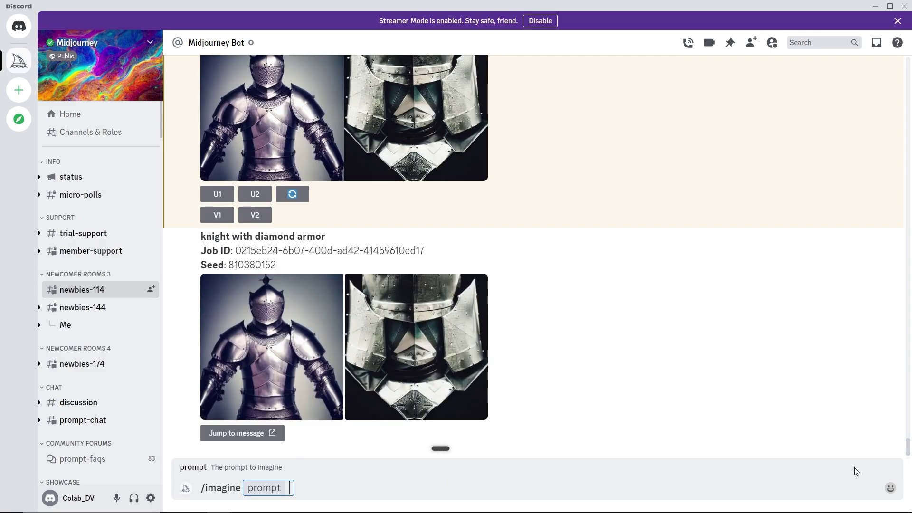
Submit the knight prompt with --test --creative, then with --testp --creative.
{"action": "type", "text": "knight with diamond armor --test --creative"}
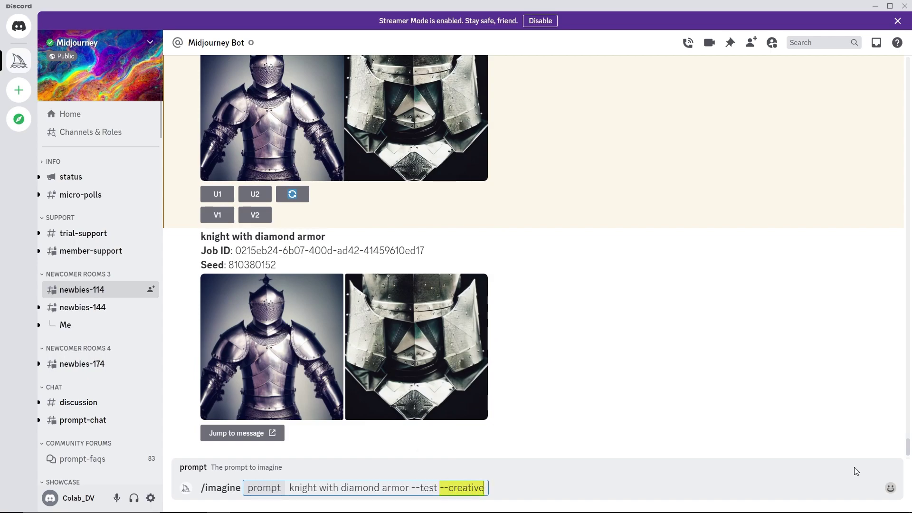
{"action": "key", "text": "Return"}
{"action": "type", "text": "knight with diamond armor --testp --creative"}
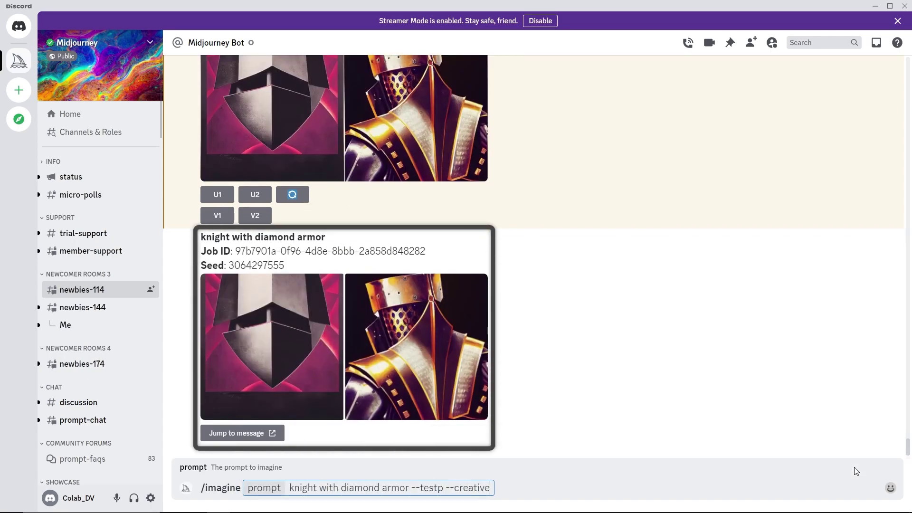
{"action": "key", "text": "Return"}
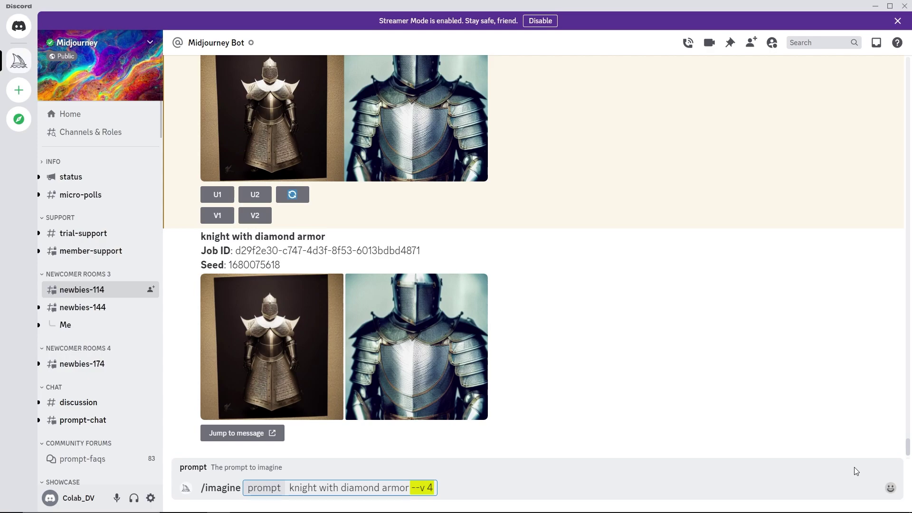
Submit 'knight with diamond armor' with --v 4, --v 3, --v 2 and --v 1 in turn.
{"action": "key", "text": "Return"}
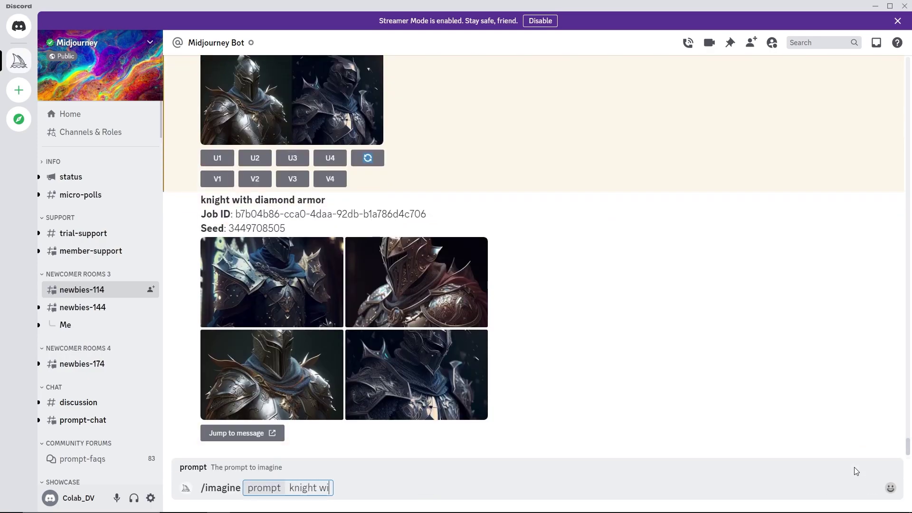
{"action": "type", "text": "h diamond armor --v 3"}
{"action": "key", "text": "Return"}
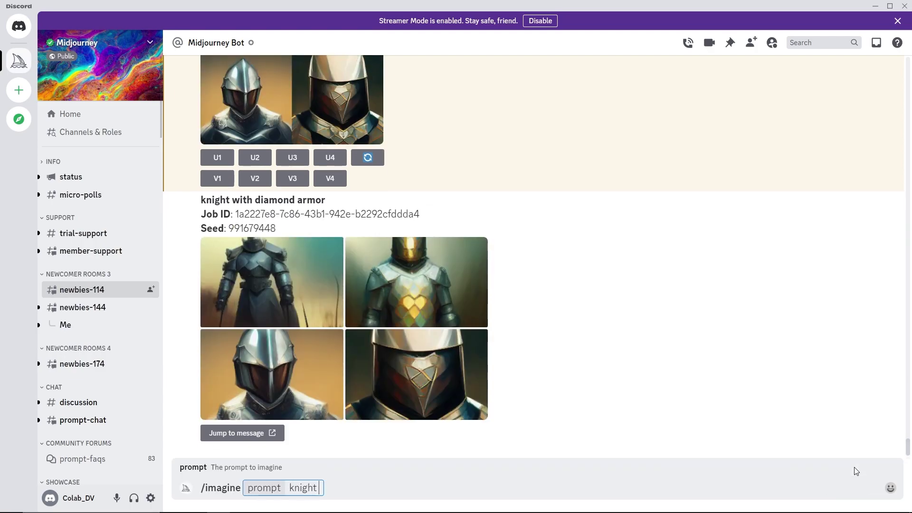
{"action": "type", "text": "with diamond armor --v 2"}
{"action": "key", "text": "Return"}
{"action": "type", "text": "knight with diamond armor --v 1"}
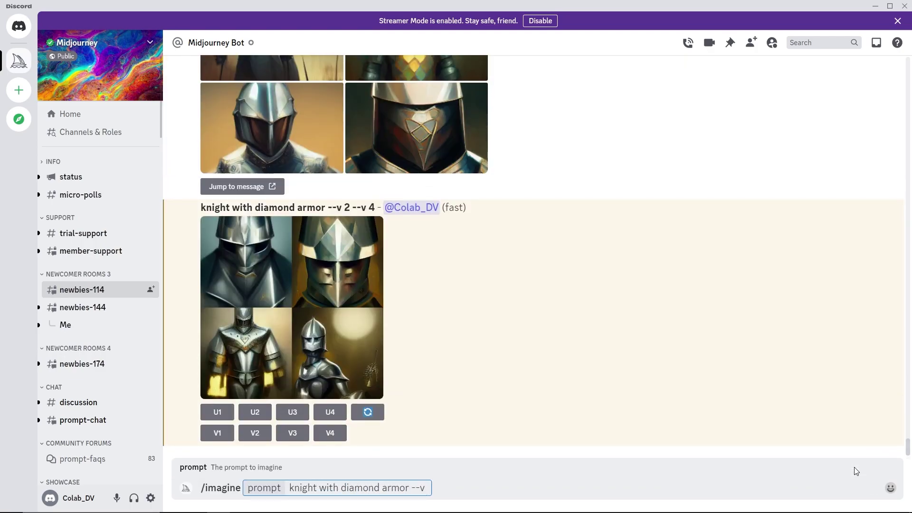
{"action": "key", "text": "Return"}
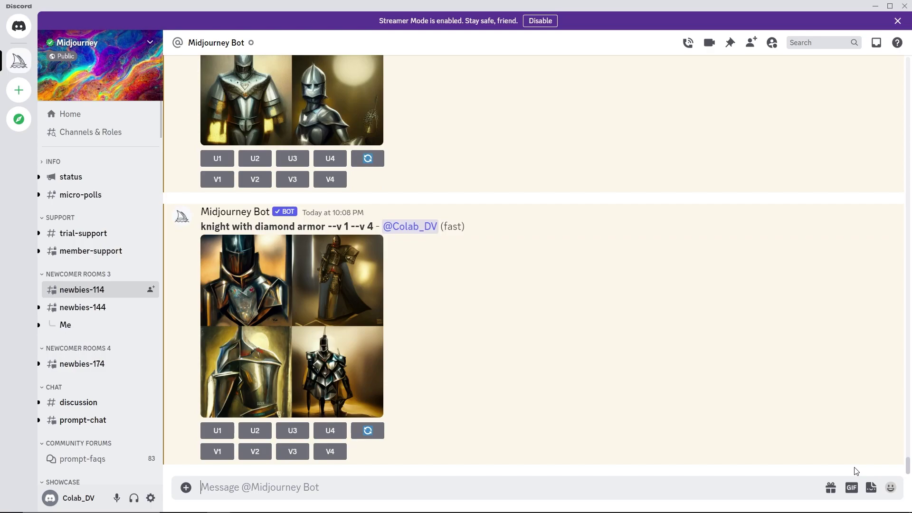
Submit 'knight with diamond armor --s 50', then type the --s 100 version.
{"action": "type", "text": "/imagine prompt knight with diamond"}
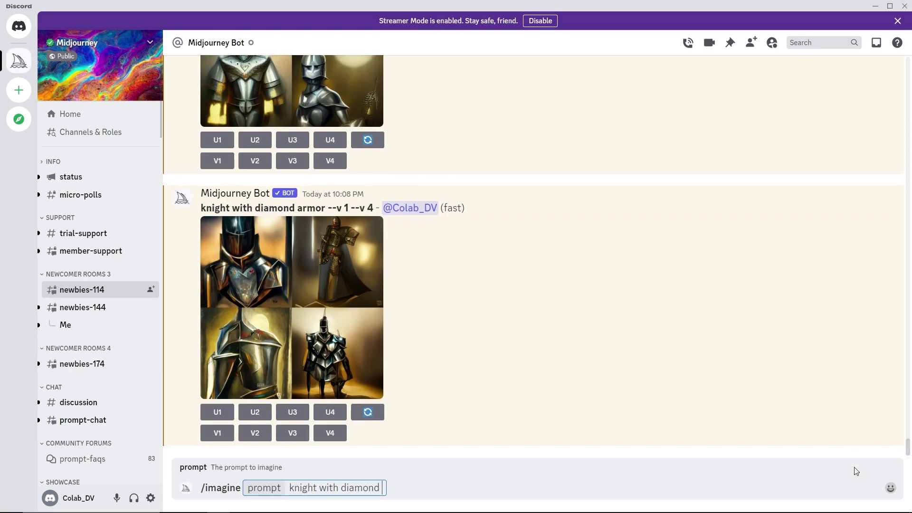
{"action": "type", "text": " armor --s 50"}
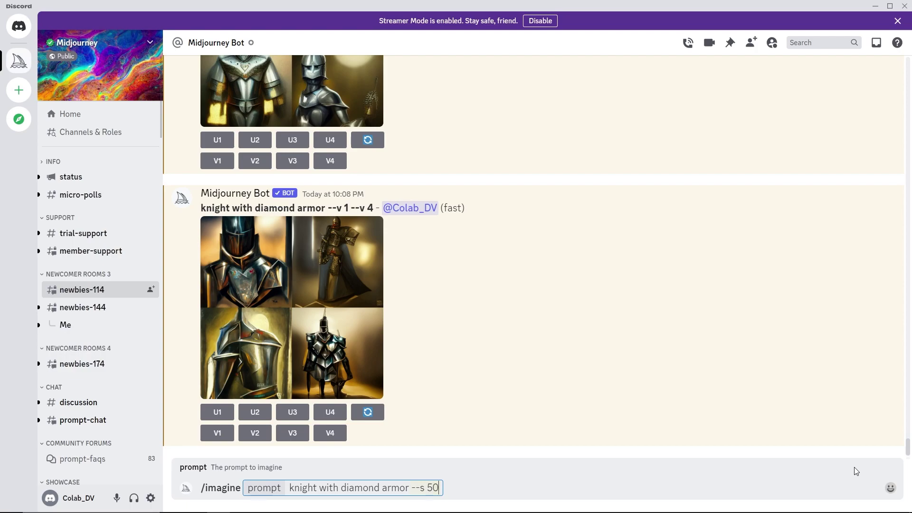
{"action": "key", "text": "Return"}
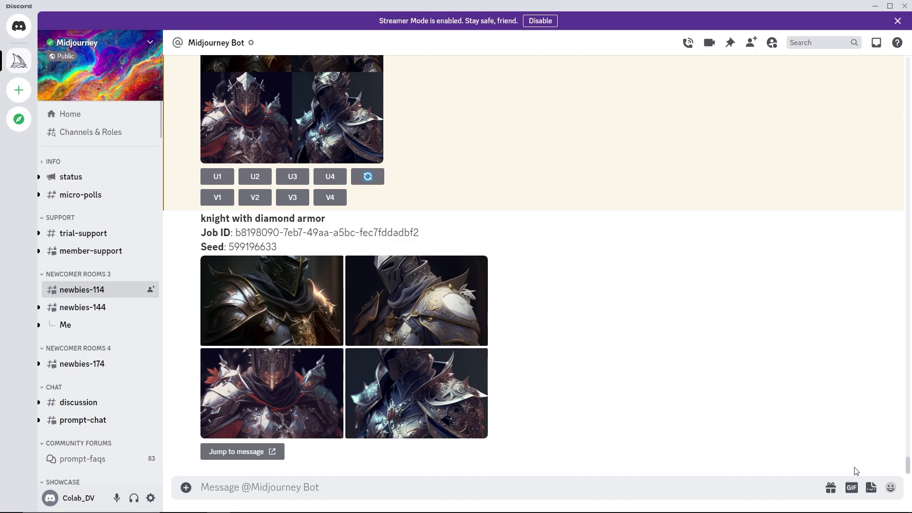
{"action": "type", "text": "/imagine knight with di"}
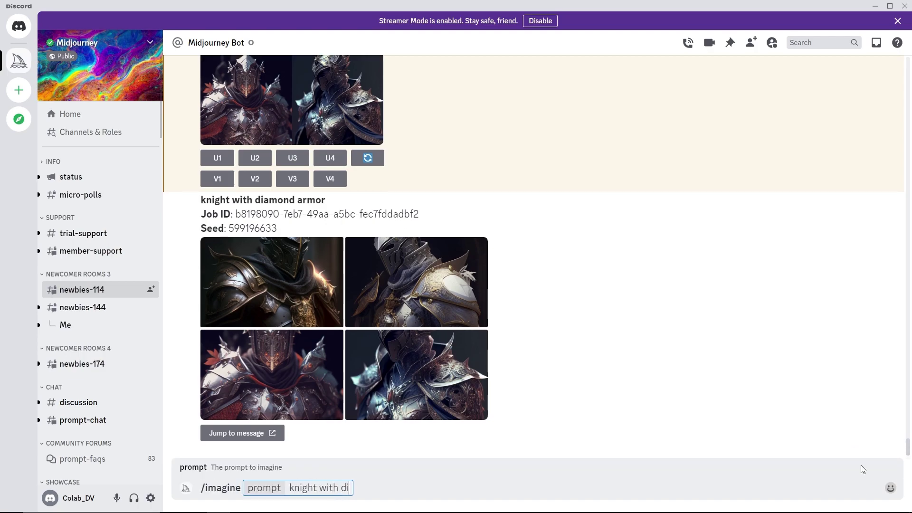
{"action": "type", "text": "amond armor --s 100"}
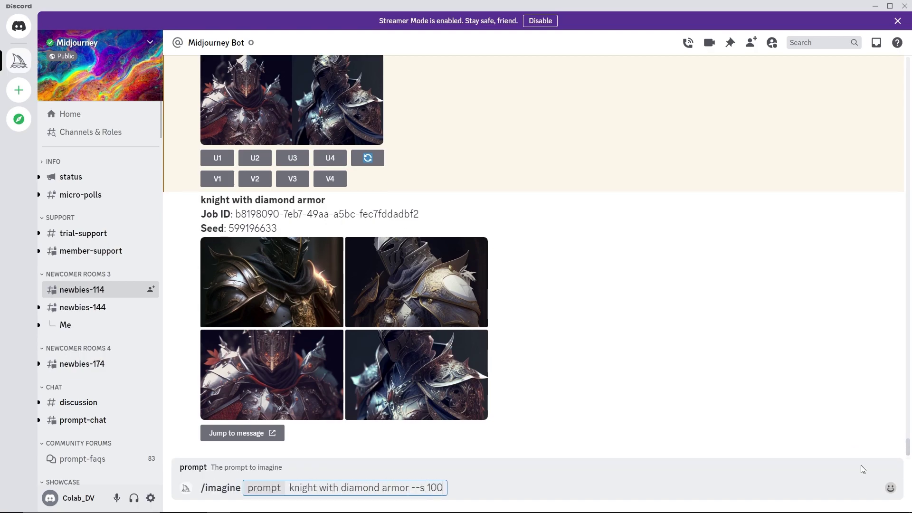
Send the 'knight with diamond armor --s 100' prompt.
{"action": "key", "text": "Return"}
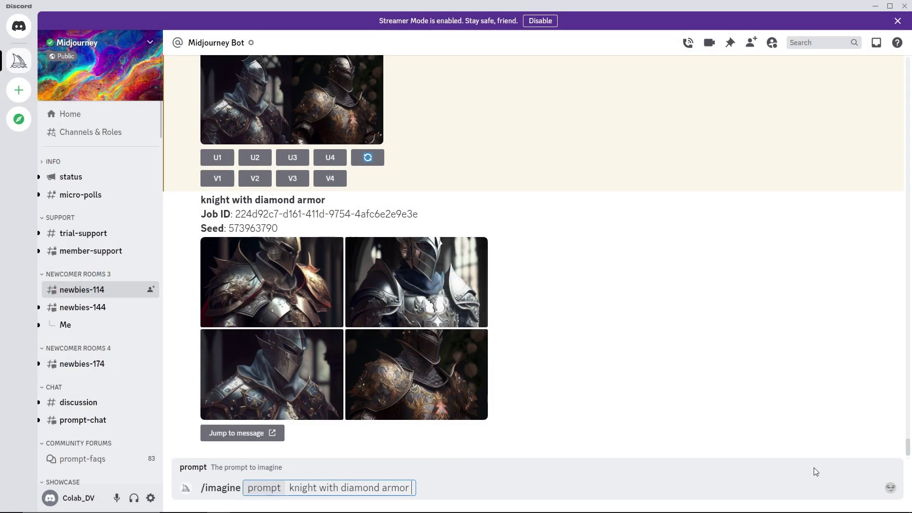
Regenerate the diamond-armor knight grid with --uplight and upscale its first image (U1).
{"action": "type", "text": "--uplight"}
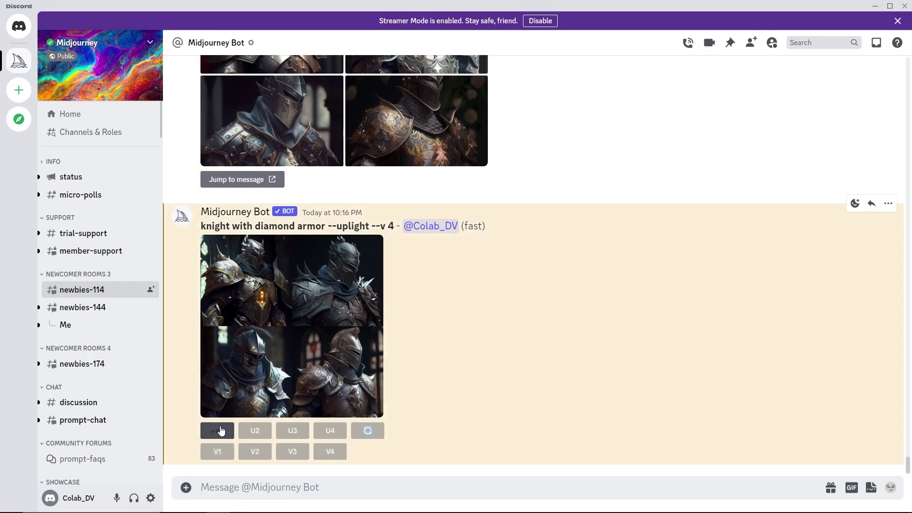
{"action": "left_click", "coordinate": [217, 430]}
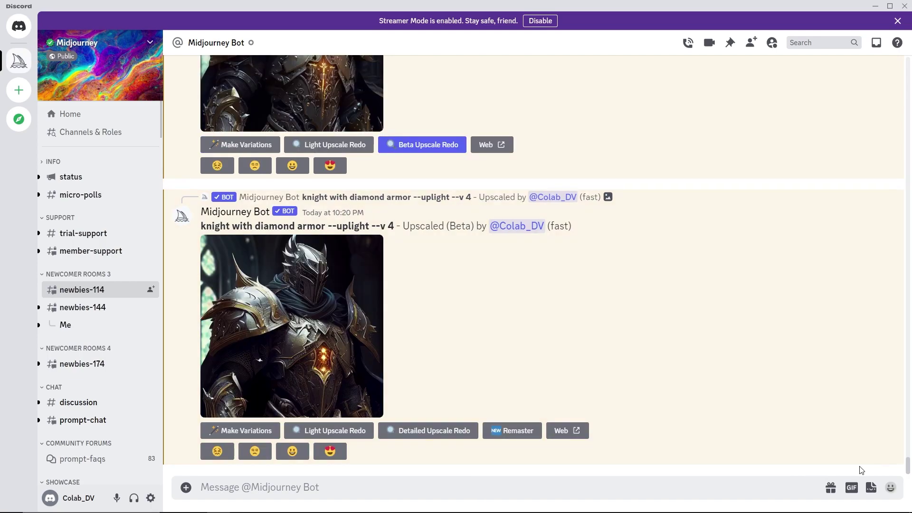
Request variations (V3) of the third knight image from the earlier 10:16 grid.
{"action": "scroll", "coordinate": [794, 428], "scroll_direction": "up", "scroll_amount": 9}
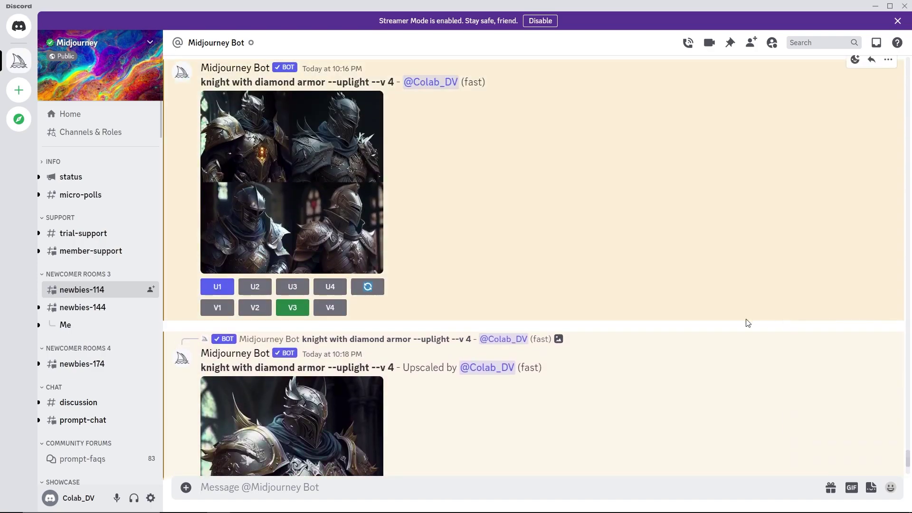
{"action": "left_click", "coordinate": [293, 310]}
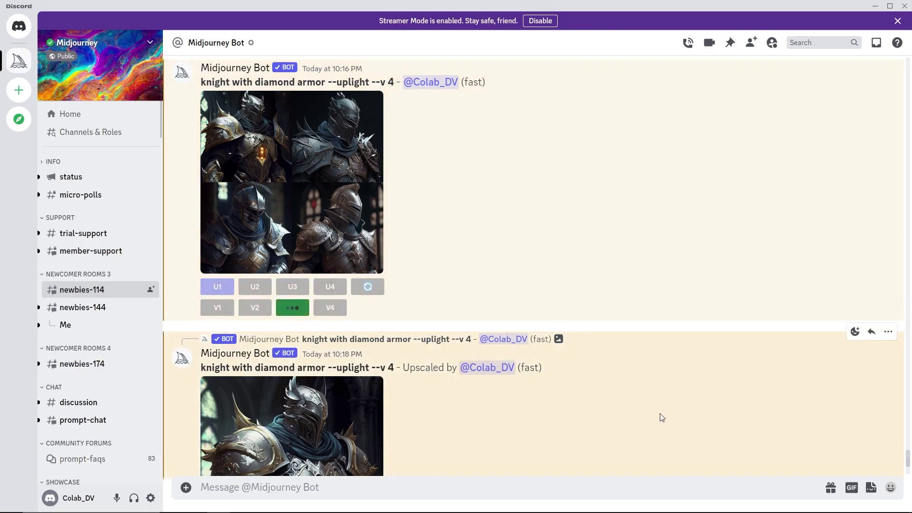
{"action": "scroll", "coordinate": [725, 420], "scroll_direction": "down", "scroll_amount": 8}
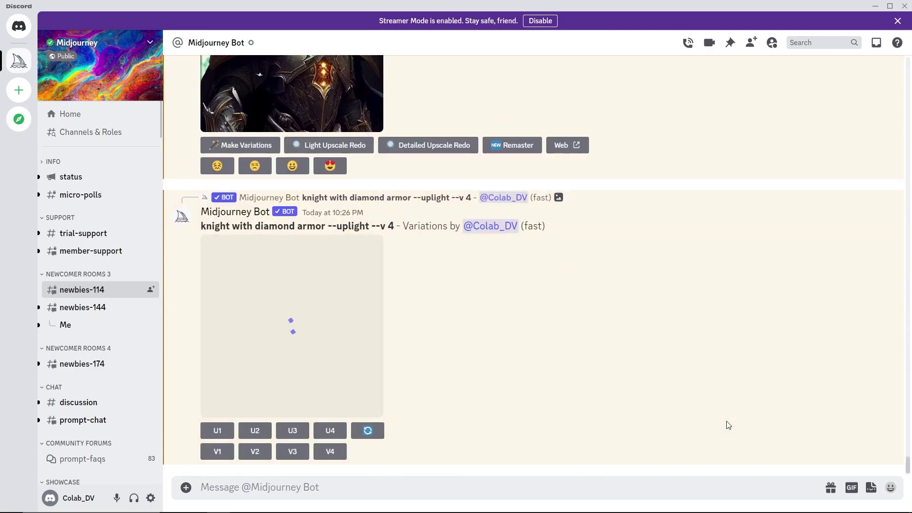
Turn Midjourney's remix mode on with /prefer remix.
{"action": "left_click", "coordinate": [702, 492]}
{"action": "type", "text": "/pref"}
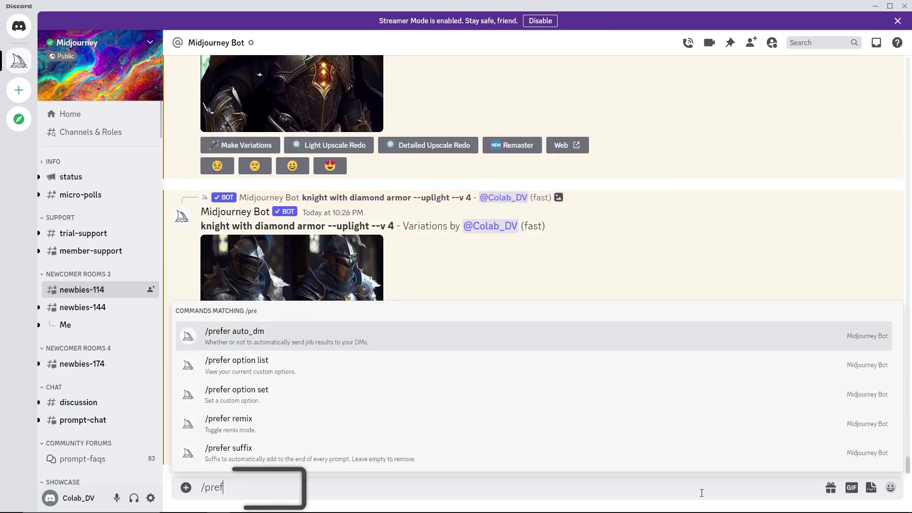
{"action": "type", "text": "er remix"}
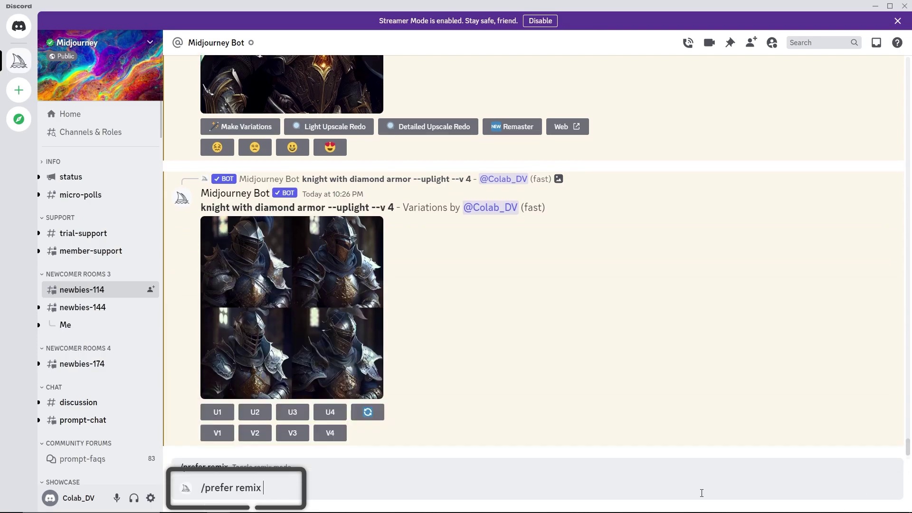
{"action": "key", "text": "Return"}
{"action": "key", "text": "Return"}
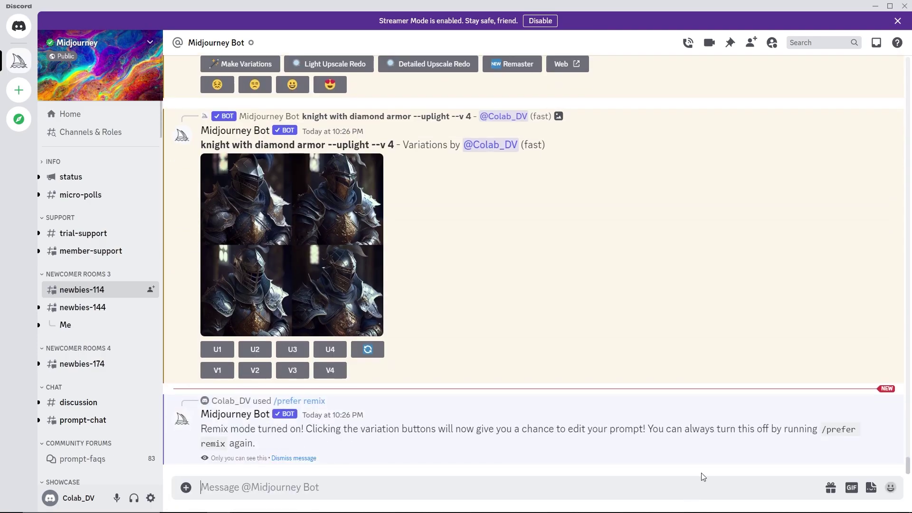
Remix the second knight image (V2), adding 'holding icecream cone' to the prompt.
{"action": "left_click", "coordinate": [265, 375]}
{"action": "left_click", "coordinate": [451, 260]}
{"action": "type", "text": "holding icecream cone --uplight --v 4"}
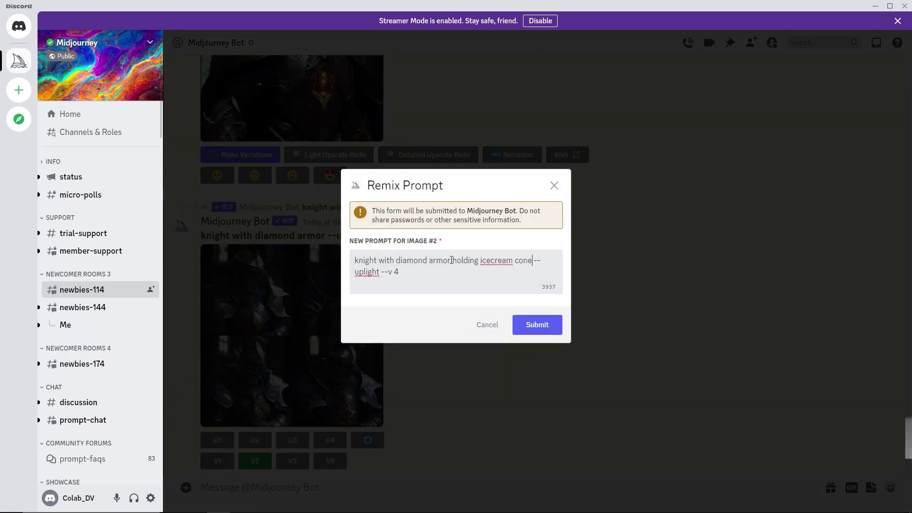
{"action": "left_click", "coordinate": [541, 324]}
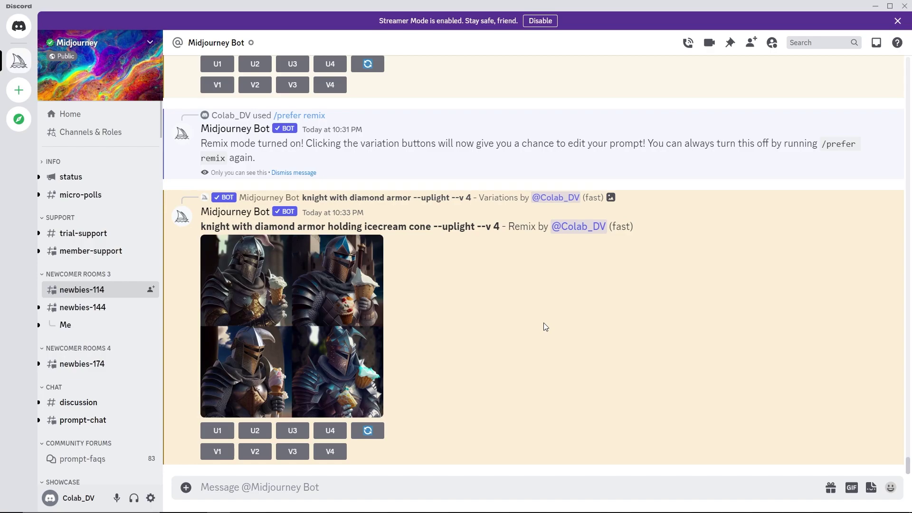
Blend the floral painting and the samurai warrior image with /blend.
{"action": "type", "text": "/blend"}
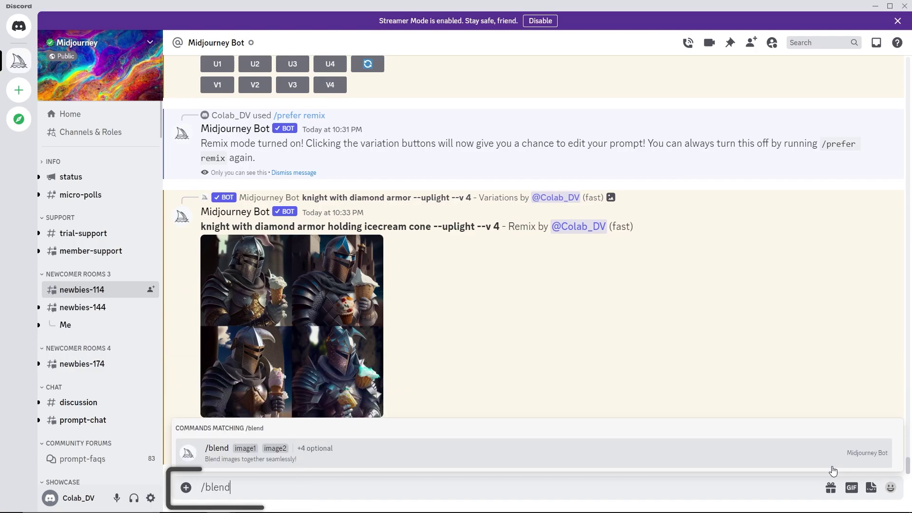
{"action": "key", "text": "Return"}
{"action": "key", "text": "alt+Tab"}
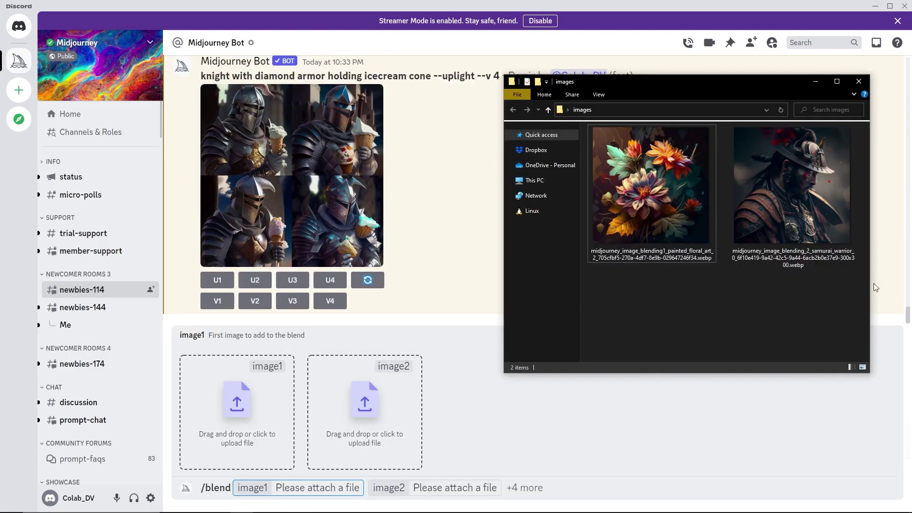
{"action": "left_click_drag", "start_coordinate": [650, 185], "coordinate": [242, 403]}
{"action": "left_click_drag", "start_coordinate": [792, 185], "coordinate": [374, 390]}
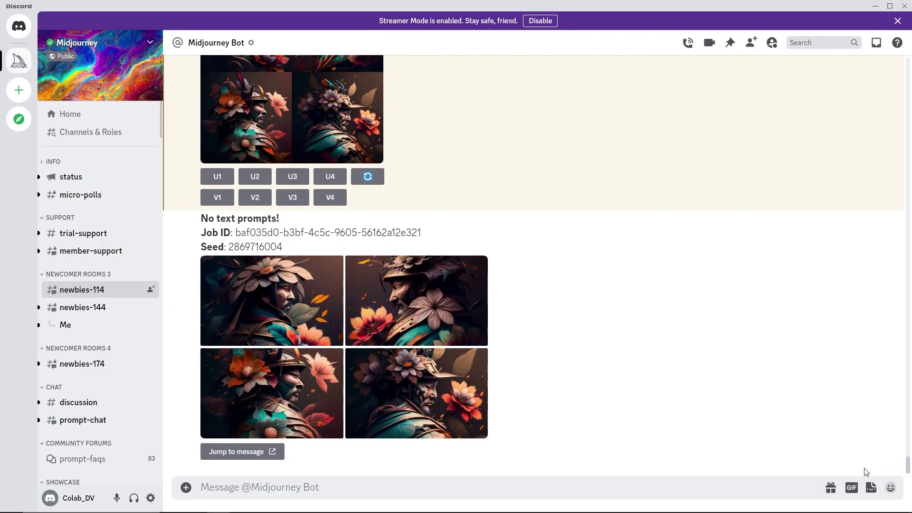
Show the Midjourney profile info with /info and the settings panel with /settings.
{"action": "type", "text": "/info"}
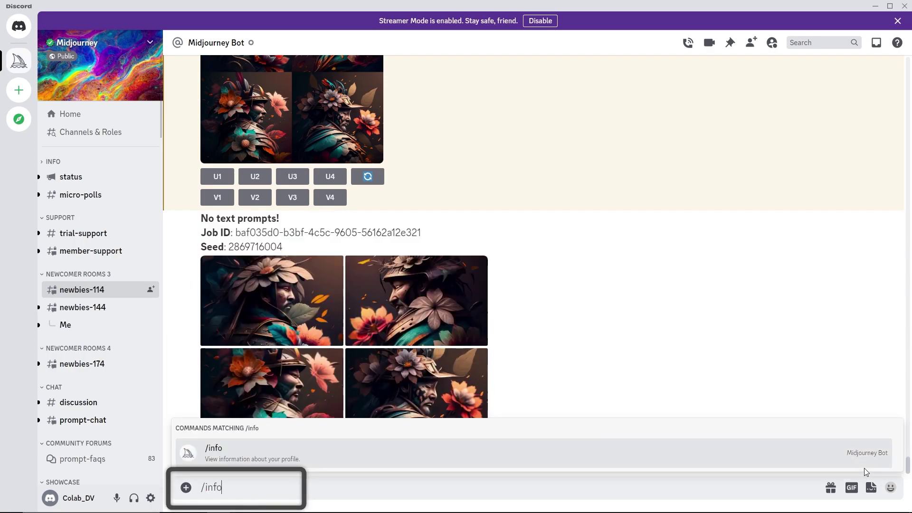
{"action": "key", "text": "Return"}
{"action": "key", "text": "Return"}
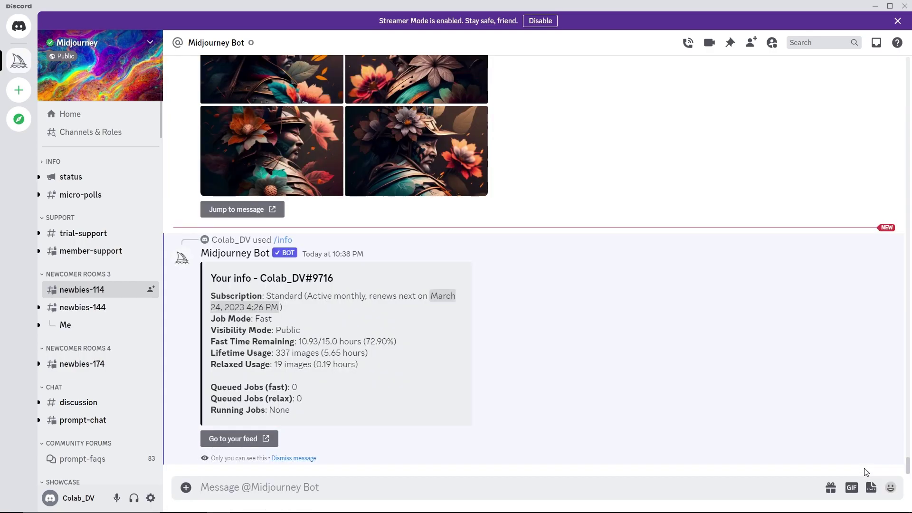
{"action": "type", "text": "/settings"}
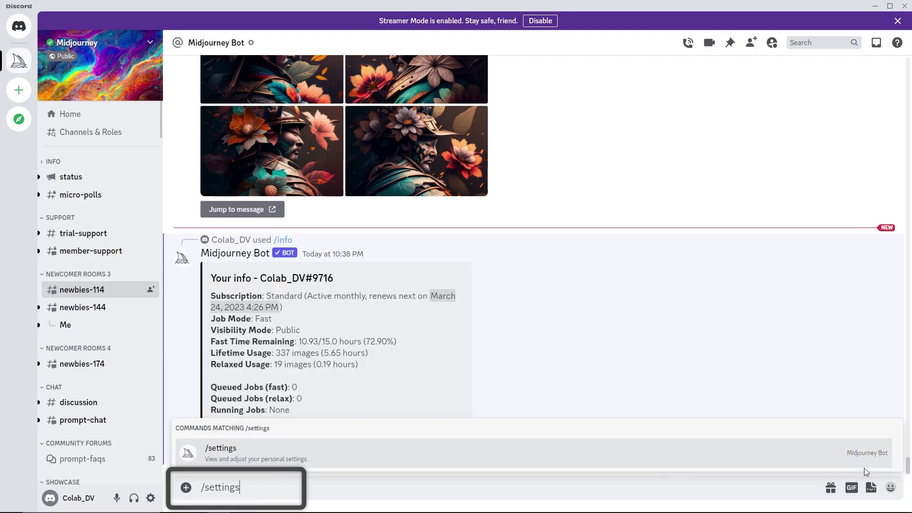
{"action": "key", "text": "Return"}
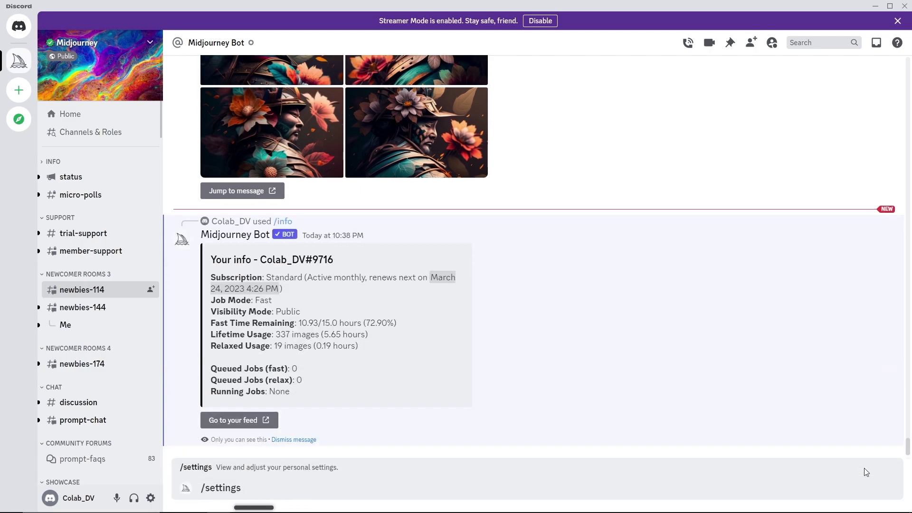
{"action": "key", "text": "Return"}
Recall the earlier young-woman portrait grid with /show and its pasted job ID.
{"action": "type", "text": "/show"}
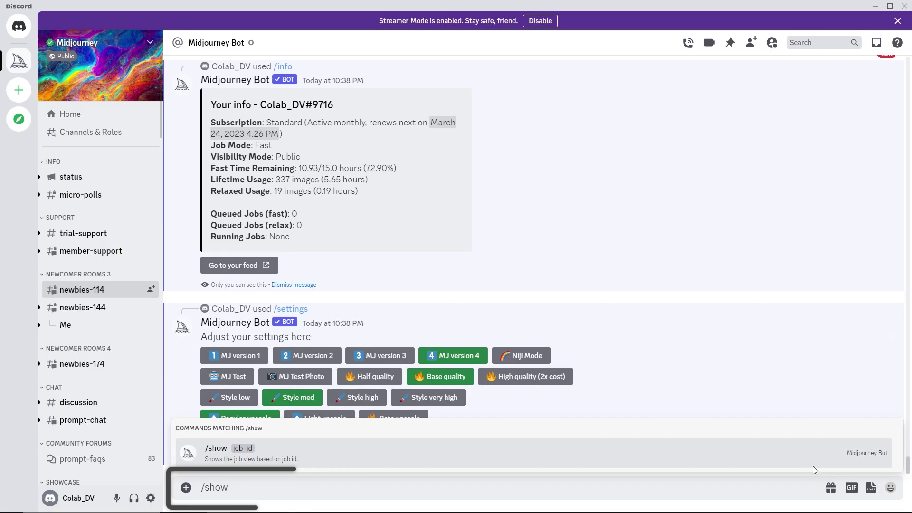
{"action": "key", "text": "Return"}
{"action": "key", "text": "ctrl+v"}
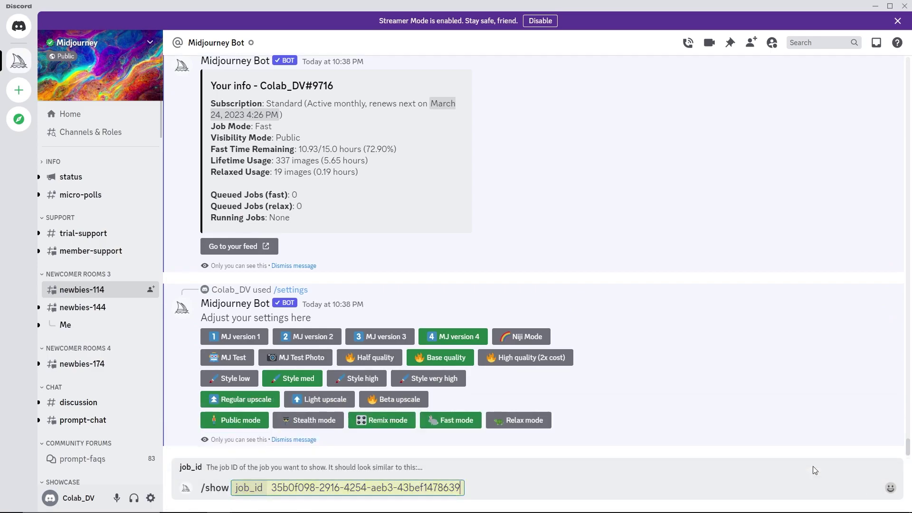
{"action": "key", "text": "Return"}
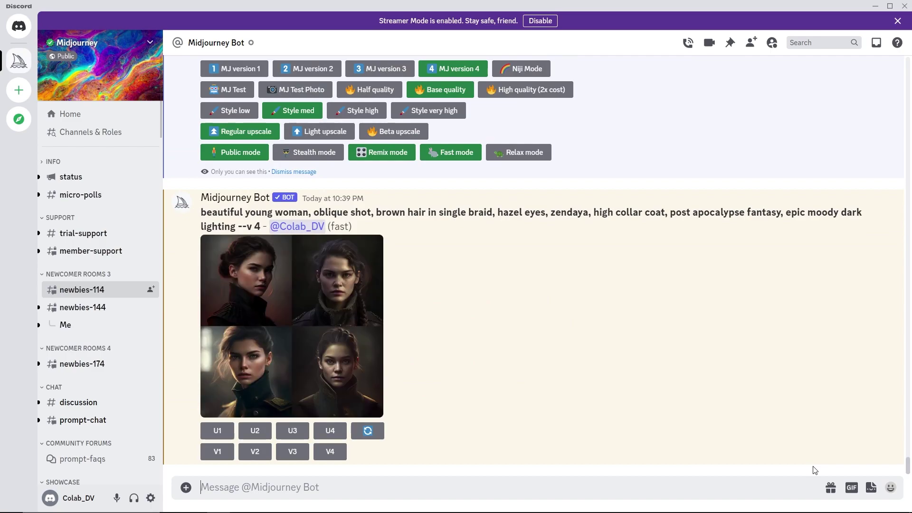